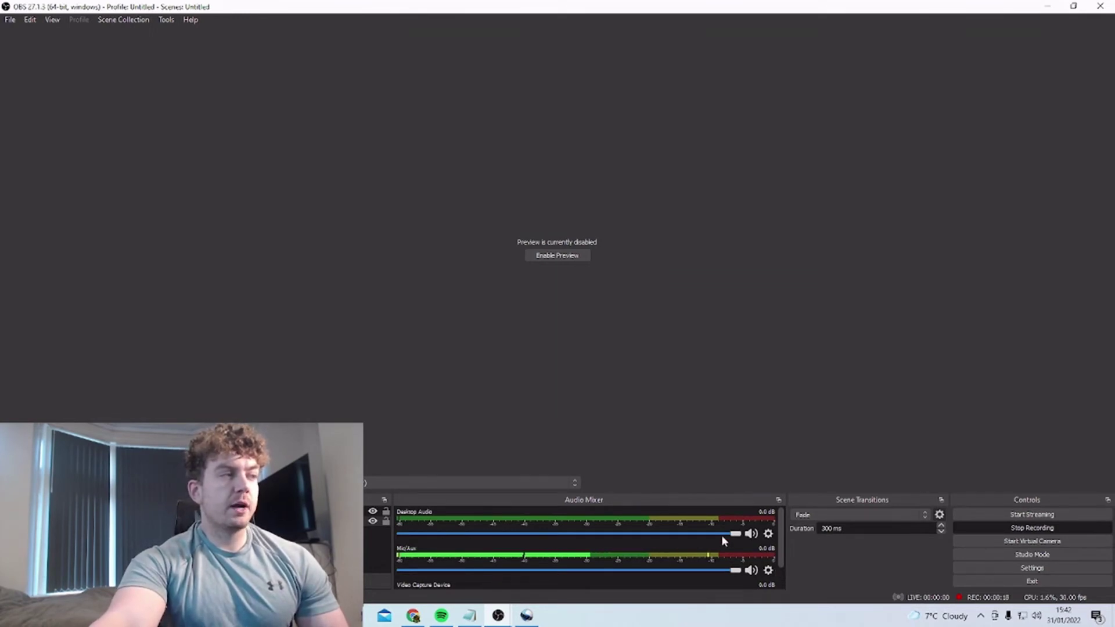
Open the Filters window for the Mic/Aux source from its Audio Mixer gear menu.
click(767, 572)
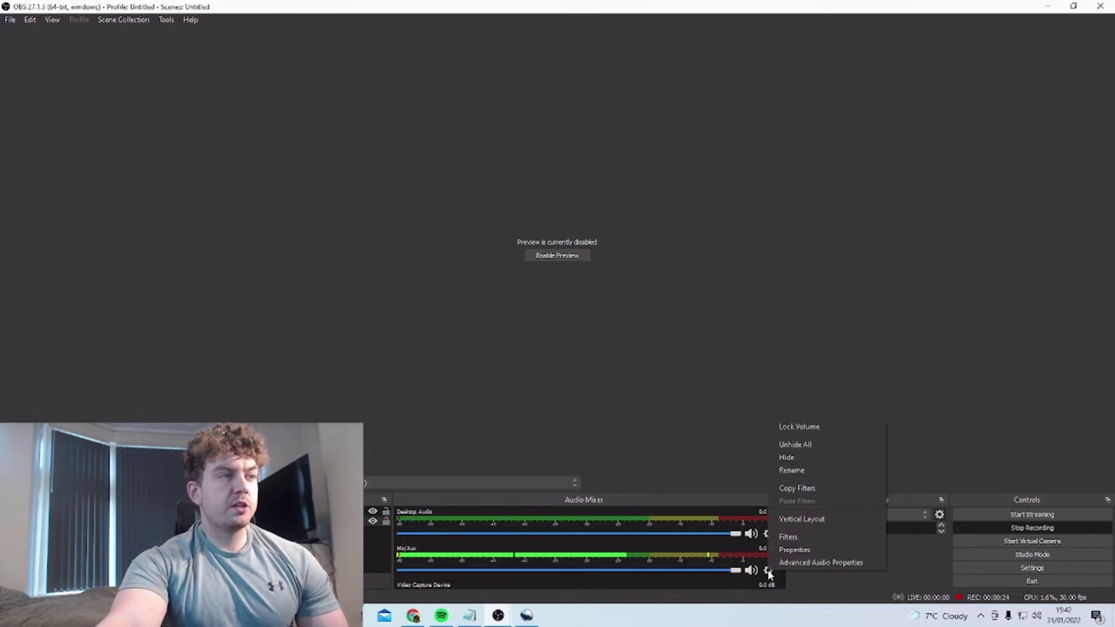
click(795, 537)
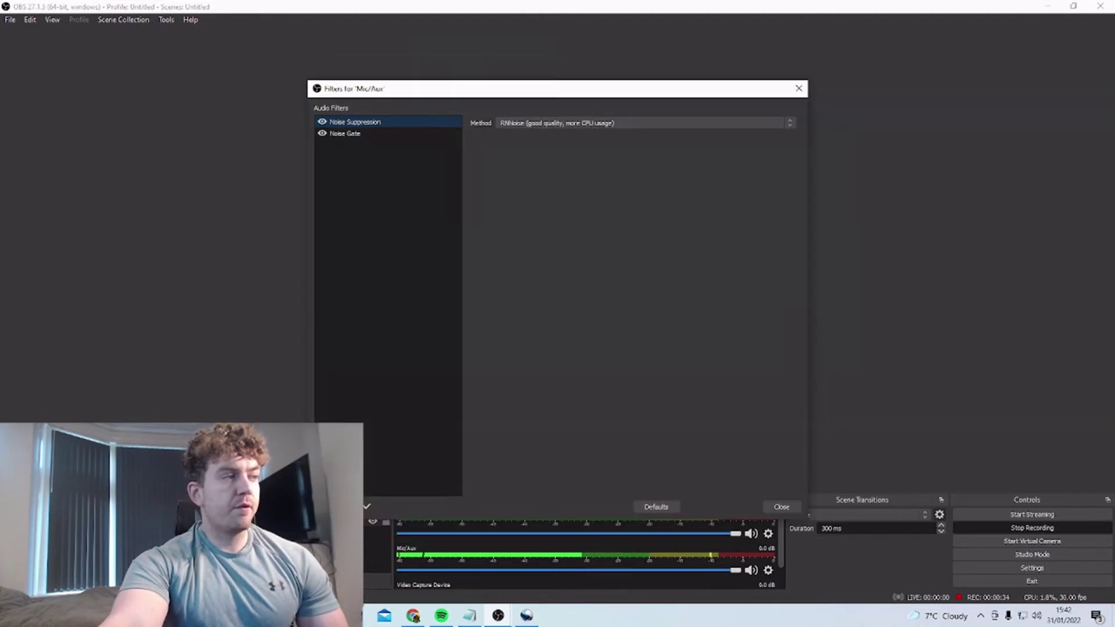
Browse the available filter types, then keep Noise Suppression's method on RNNoise.
click(321, 507)
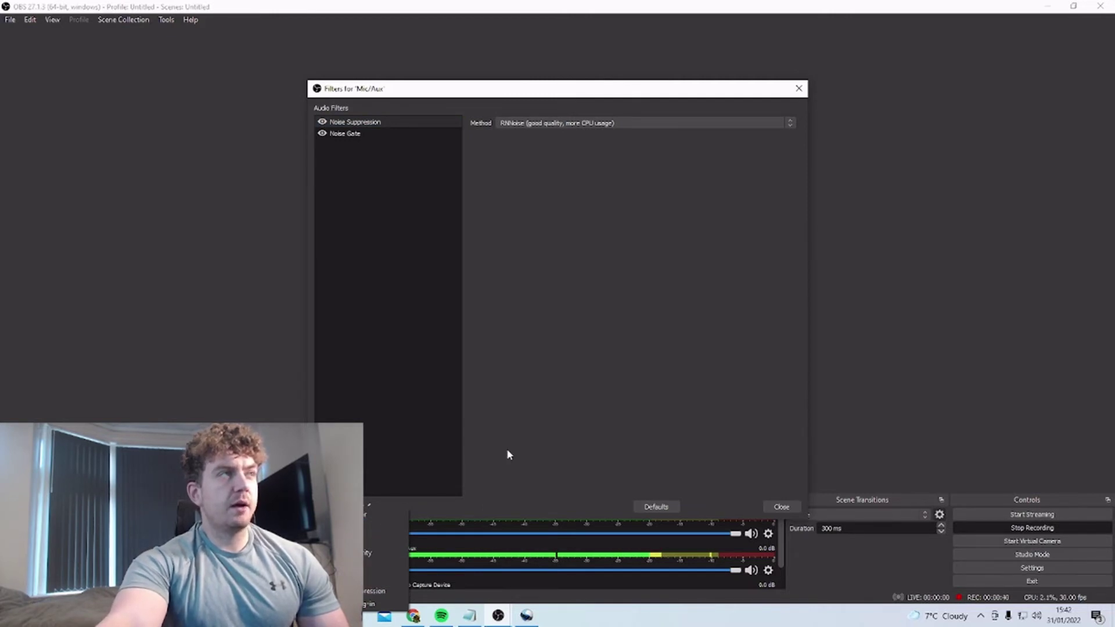
click(431, 506)
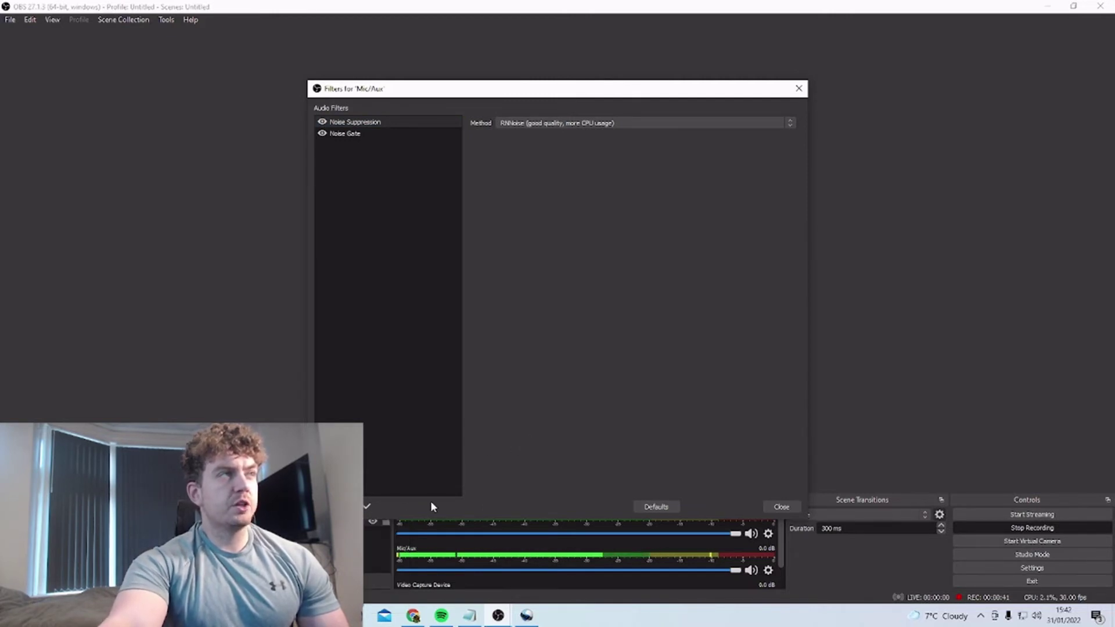
click(656, 122)
click(596, 137)
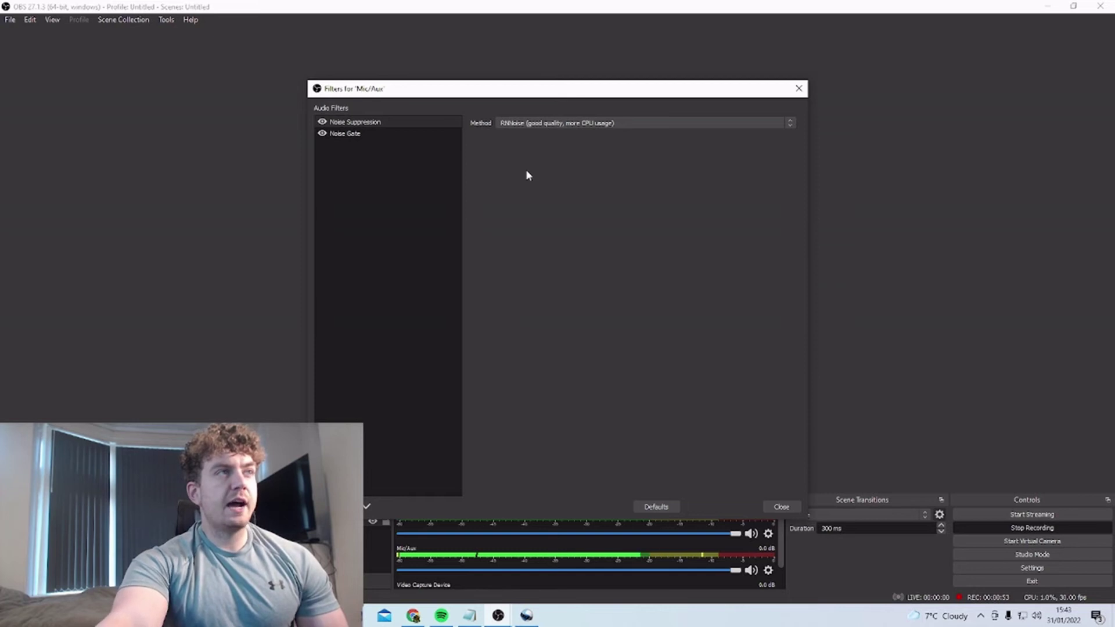
Set the Noise Gate Close Threshold to -38 dB and keep Open Threshold at -34 dB.
click(370, 135)
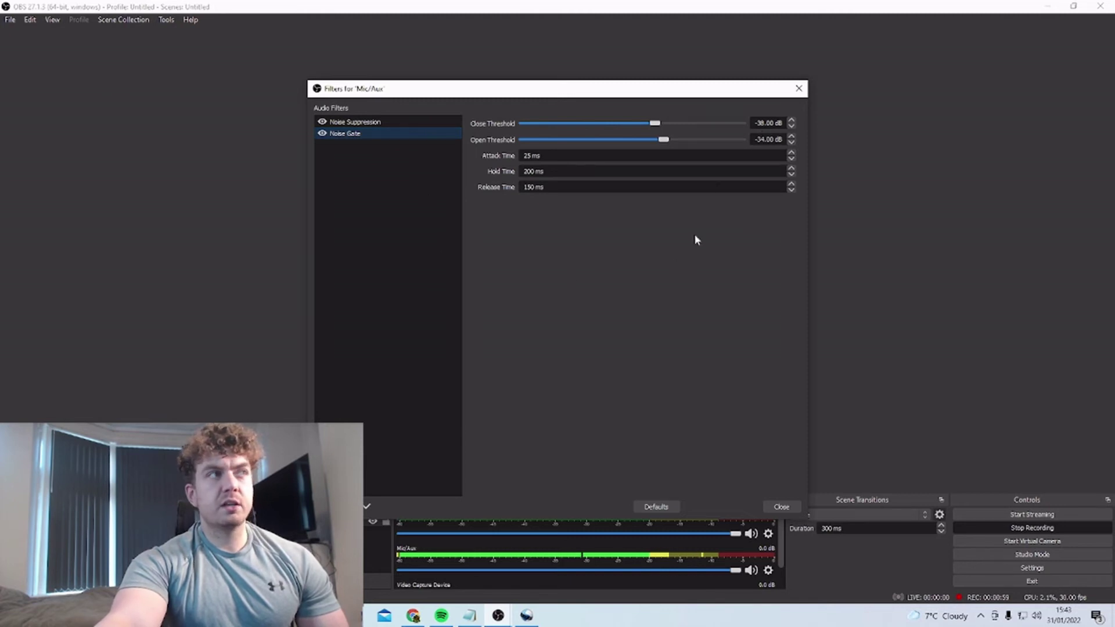
double_click(755, 139)
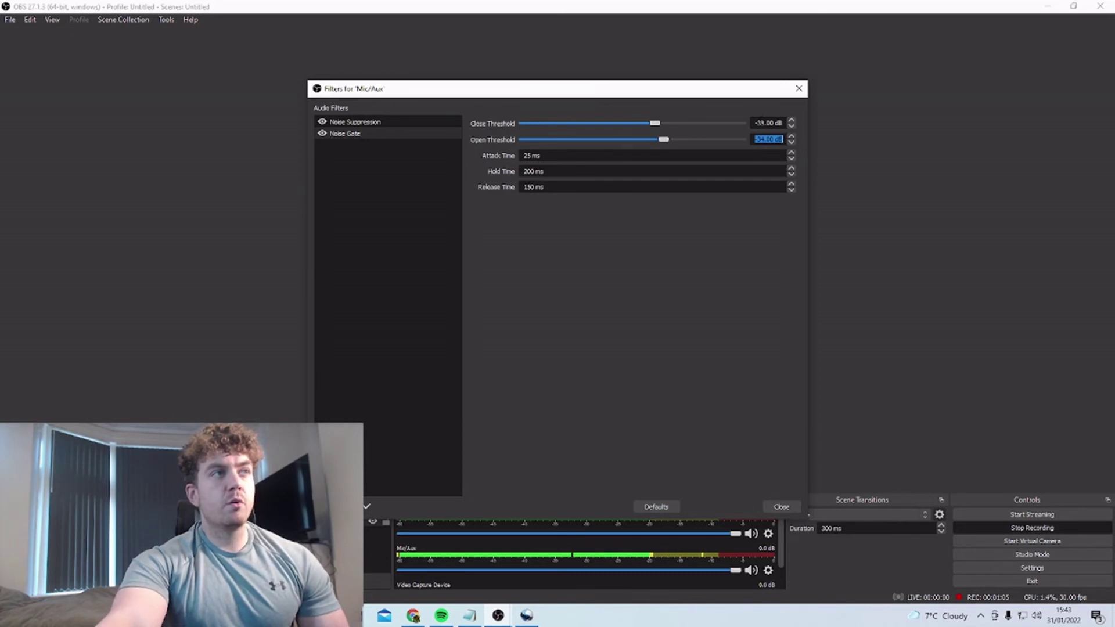
double_click(759, 122)
text(-38)
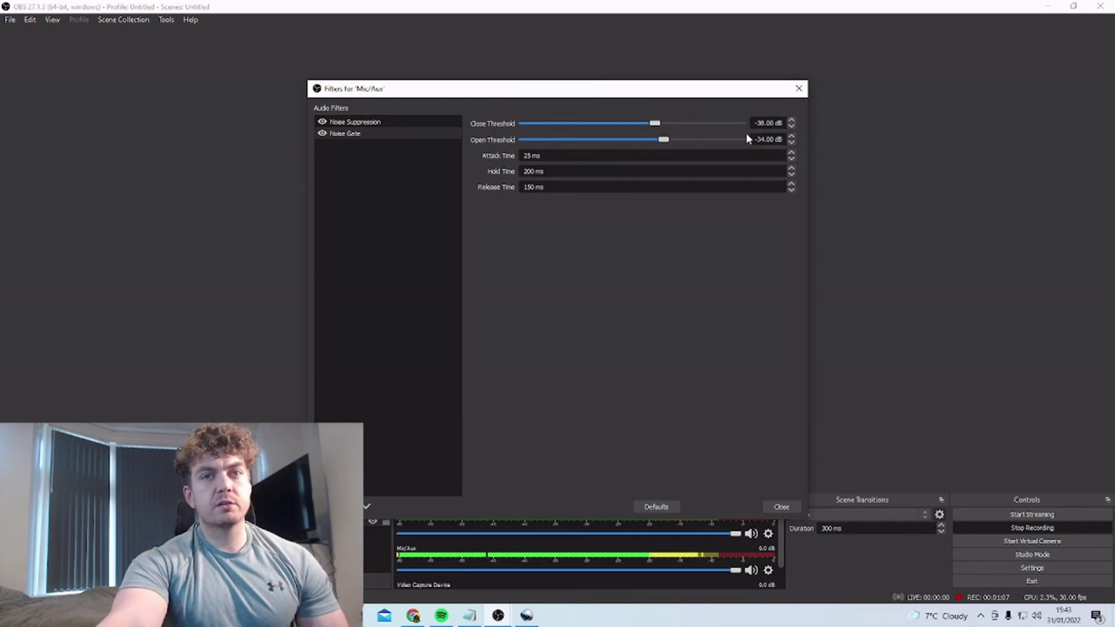
double_click(769, 140)
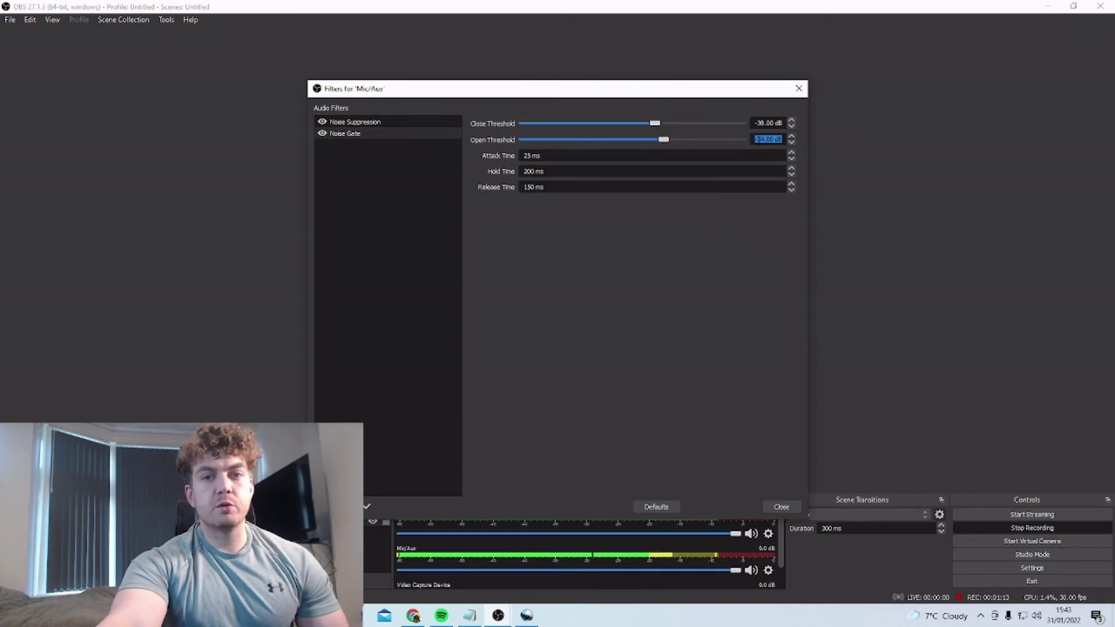
key(Return)
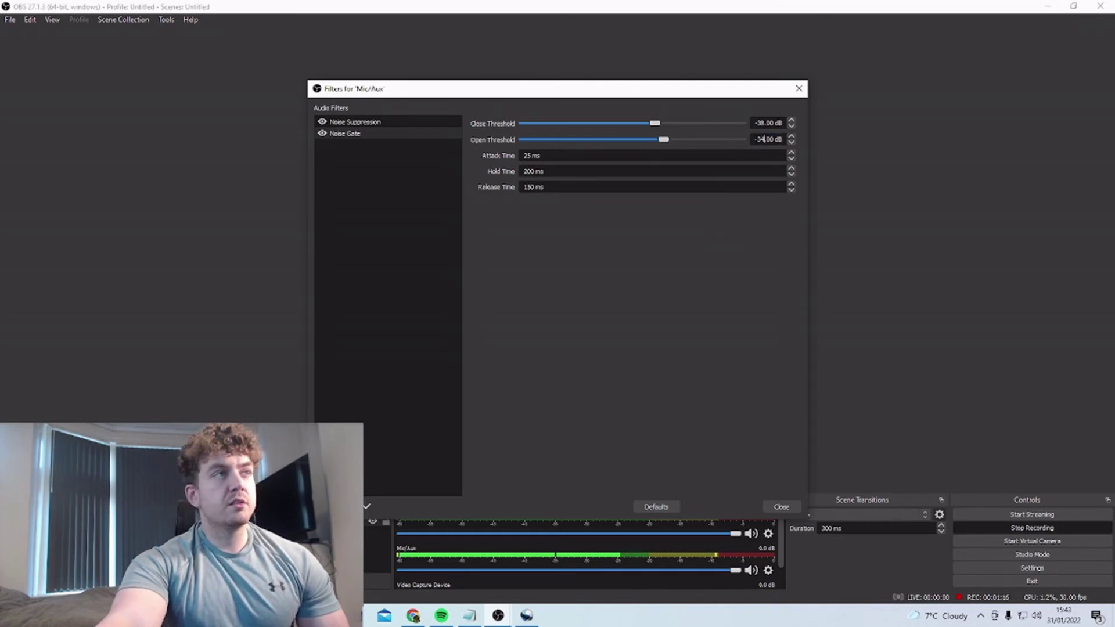
double_click(784, 142)
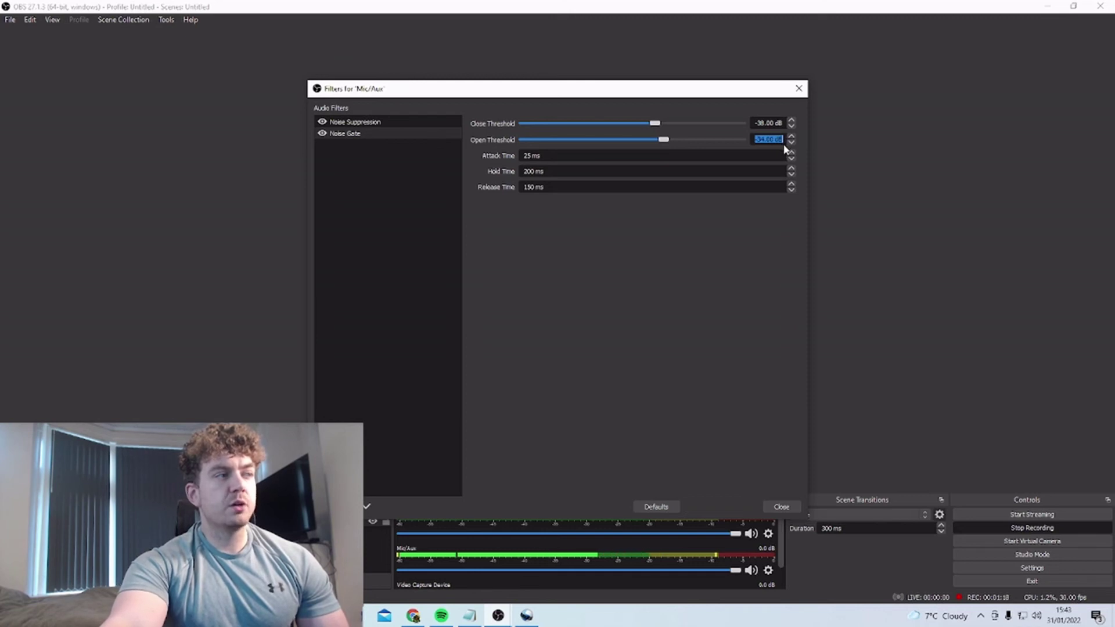
key(Return)
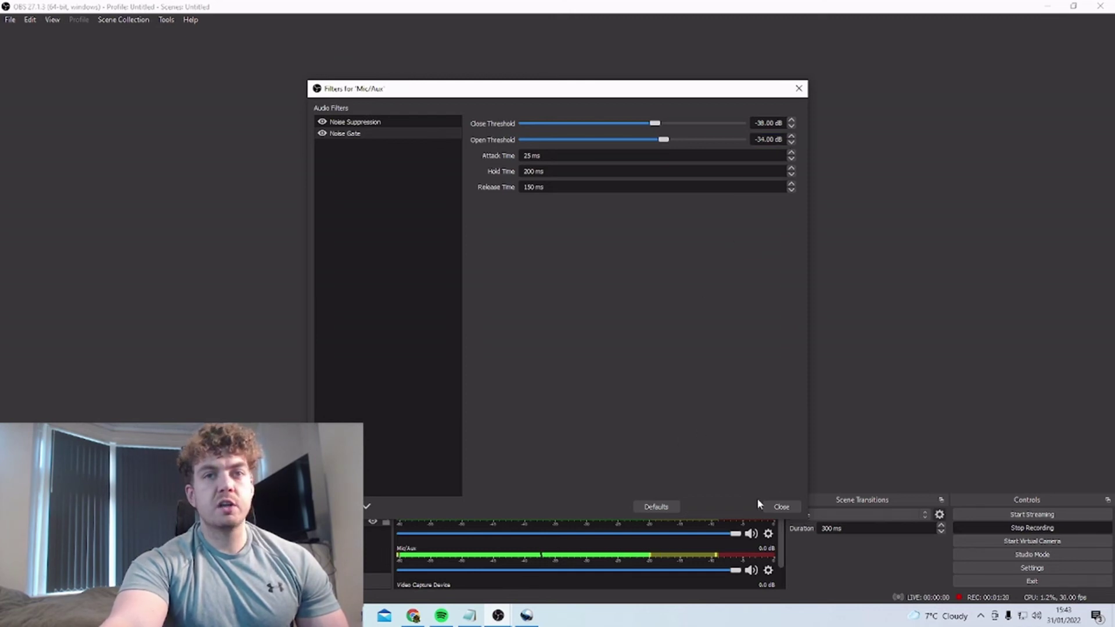
Close the Filters for 'Mic/Aux' window to return to the main audio mixer.
click(782, 506)
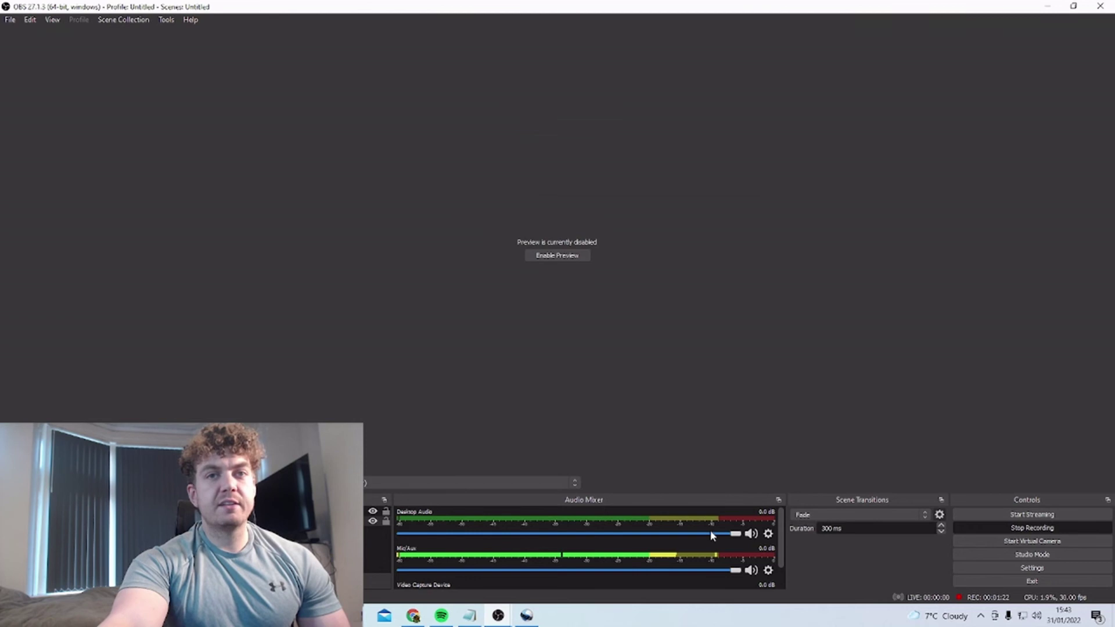